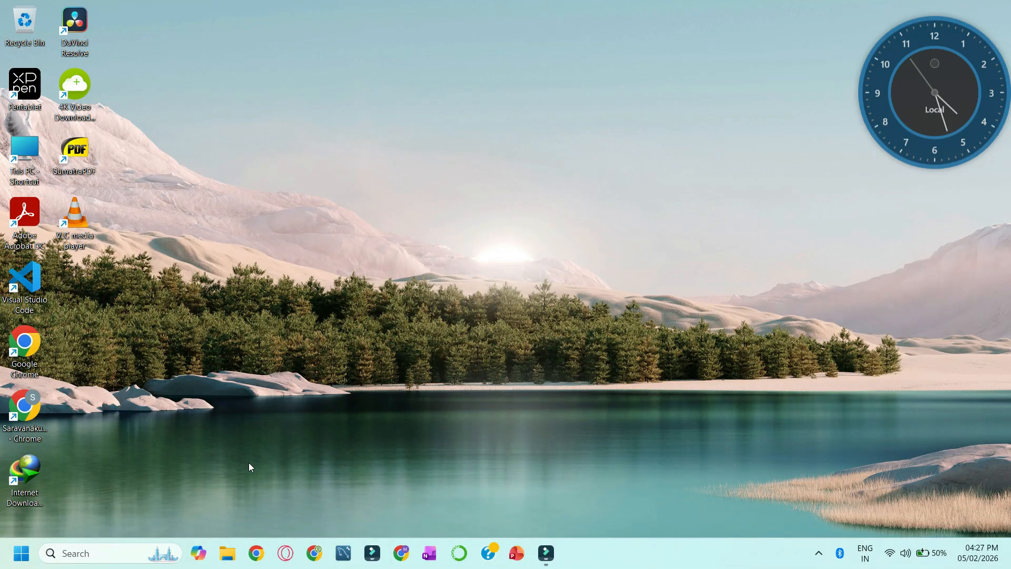
Step: Open Chrome and search Google for "anaconda navigator"
{"action": "left_click", "coordinate": [256, 554]}
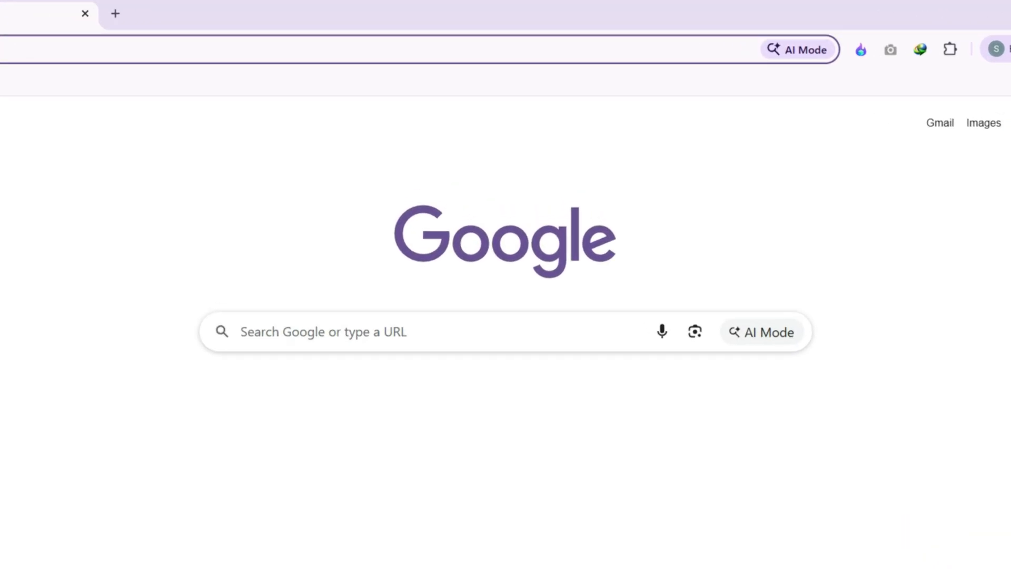
{"action": "left_click", "coordinate": [304, 331]}
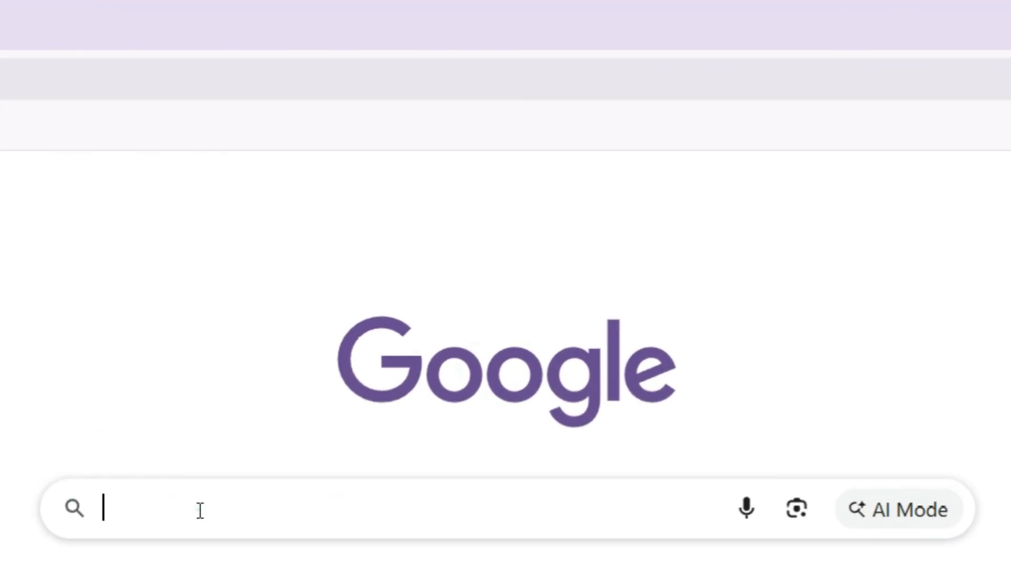
{"action": "left_click", "coordinate": [200, 509]}
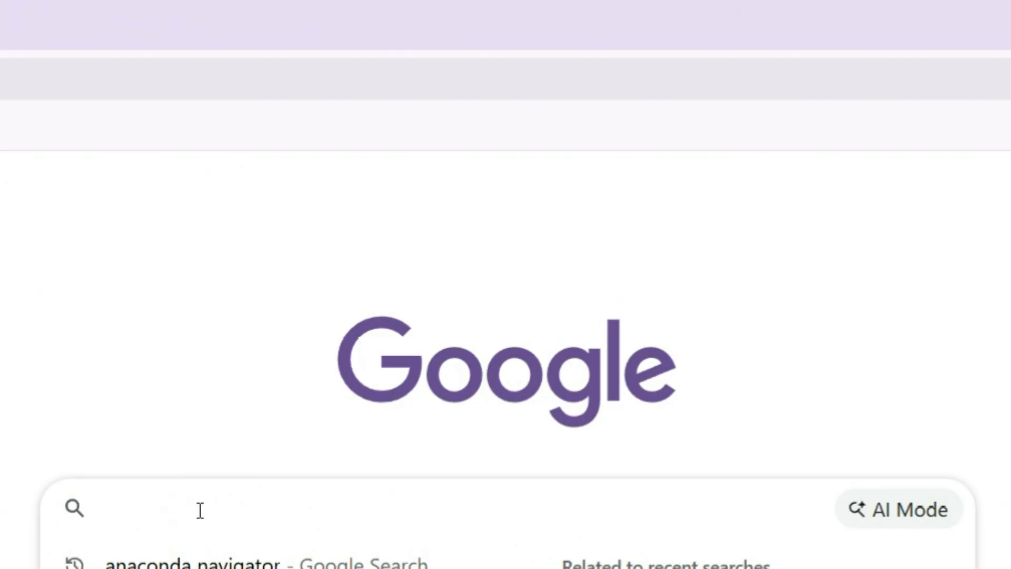
{"action": "type", "text": "anaco"}
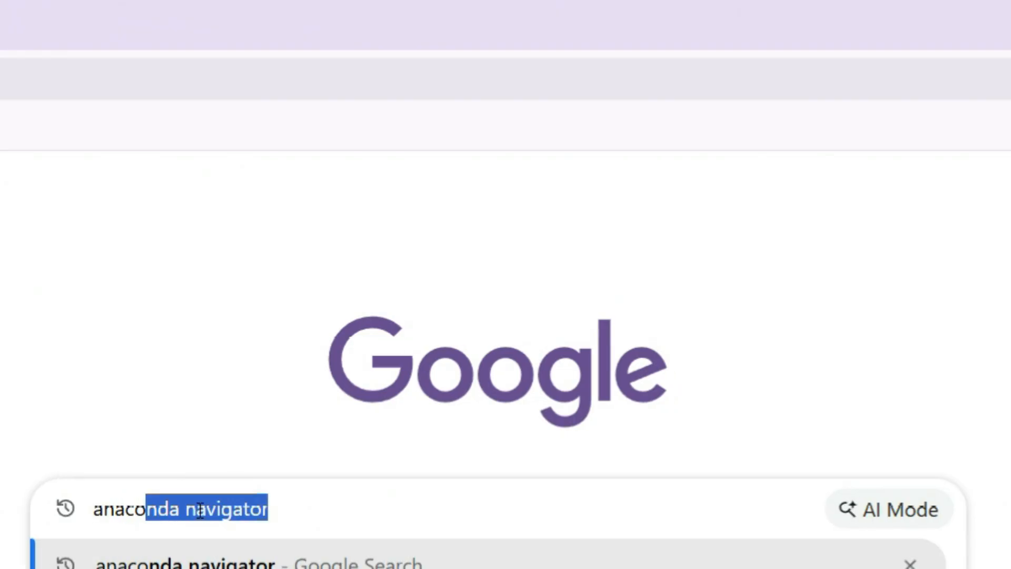
{"action": "type", "text": "nda navi"}
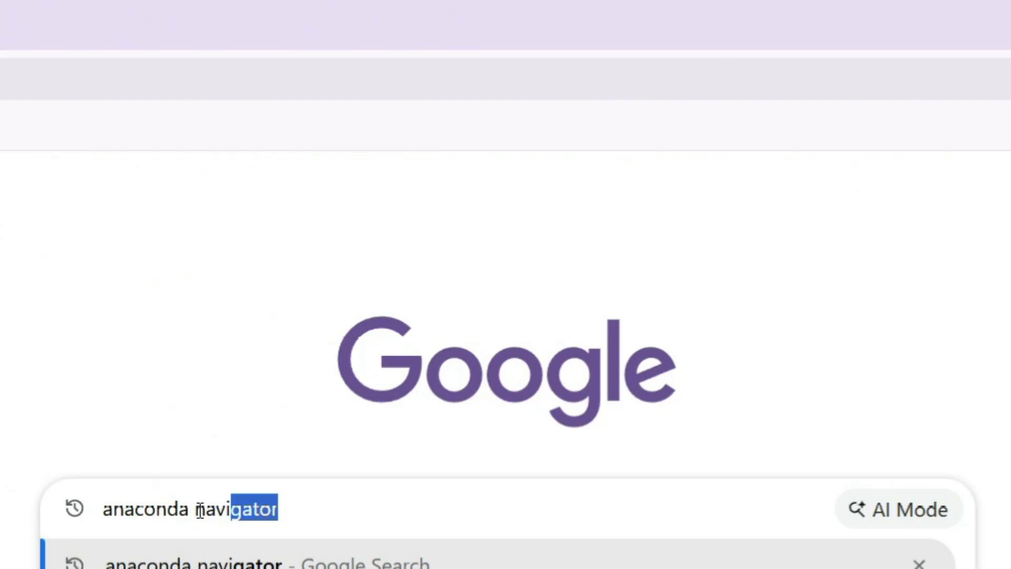
{"action": "type", "text": "gator"}
{"action": "key", "text": "Return"}
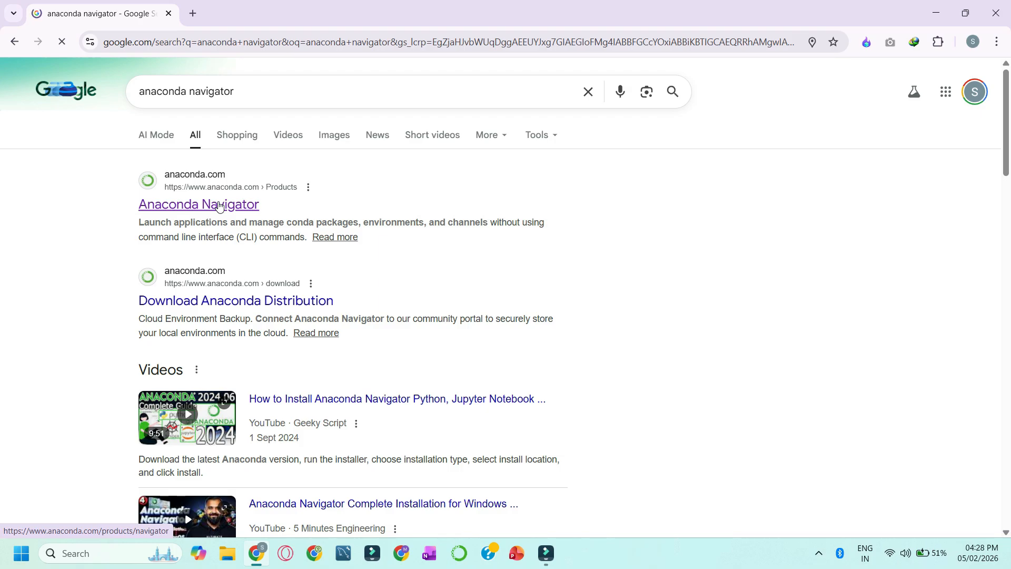
Step: Open the Anaconda Navigator page, start the free download, and sign up with the Google account
{"action": "left_click", "coordinate": [219, 205]}
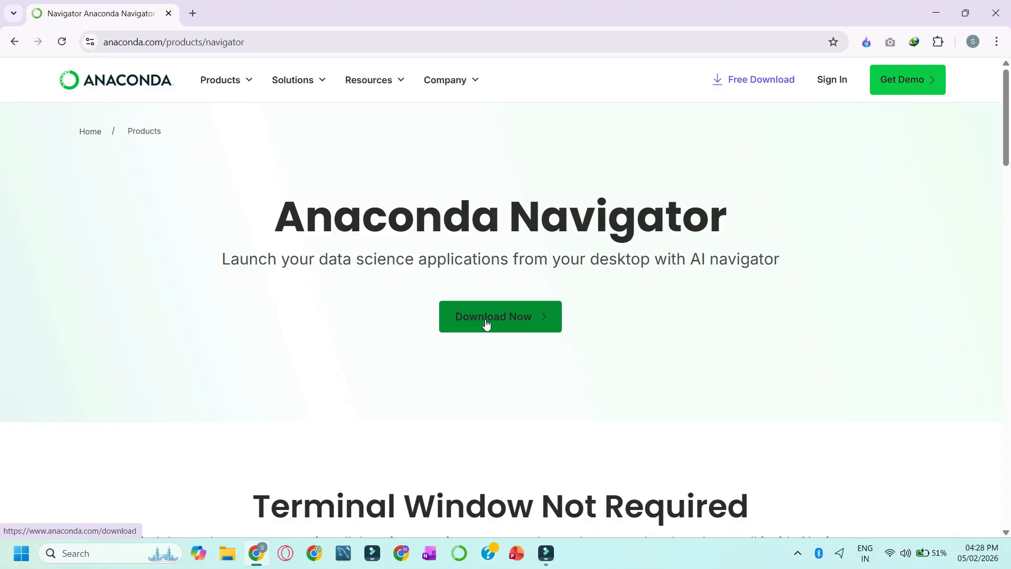
{"action": "left_click", "coordinate": [486, 322]}
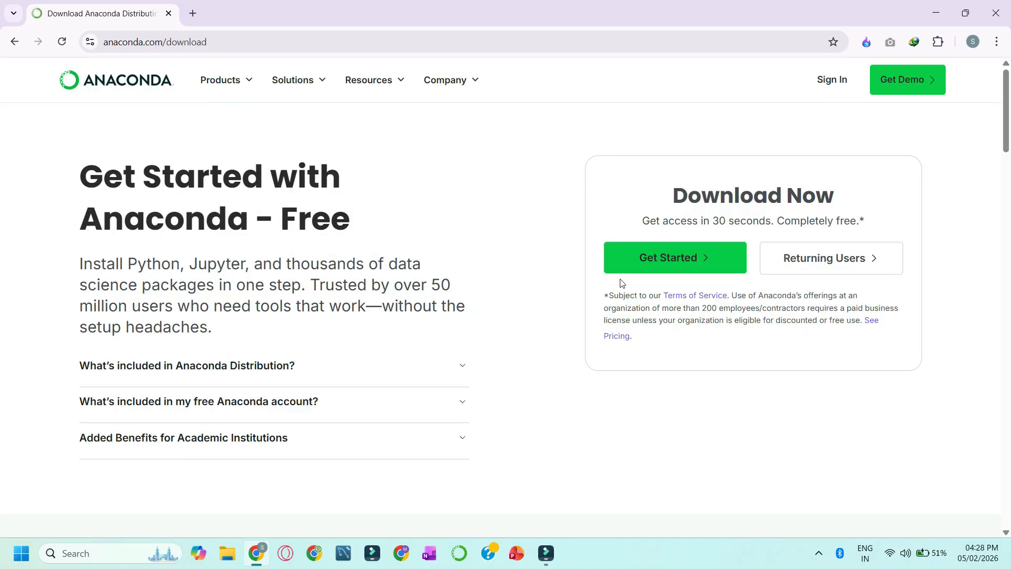
{"action": "left_click", "coordinate": [669, 269]}
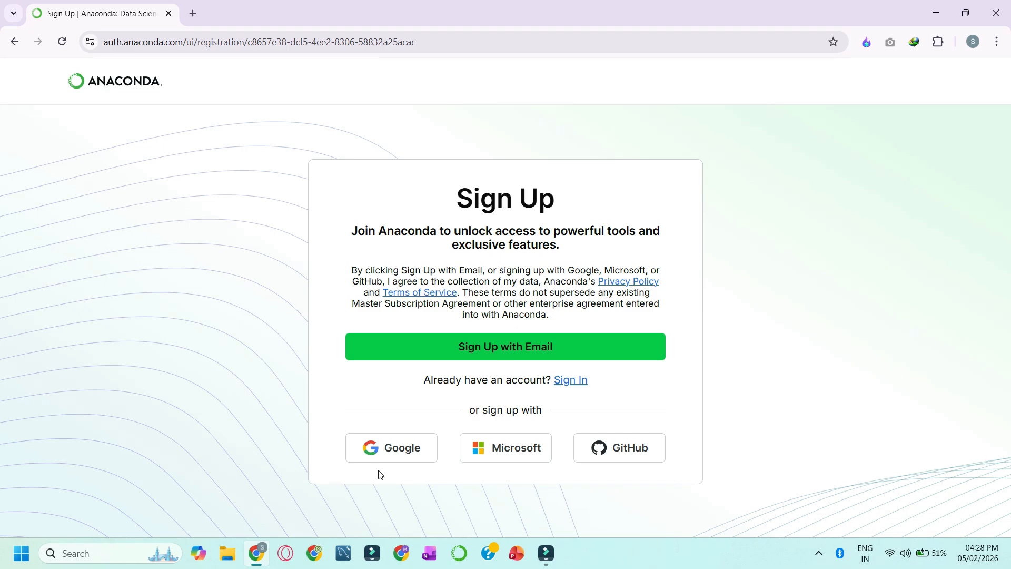
{"action": "left_click", "coordinate": [401, 453]}
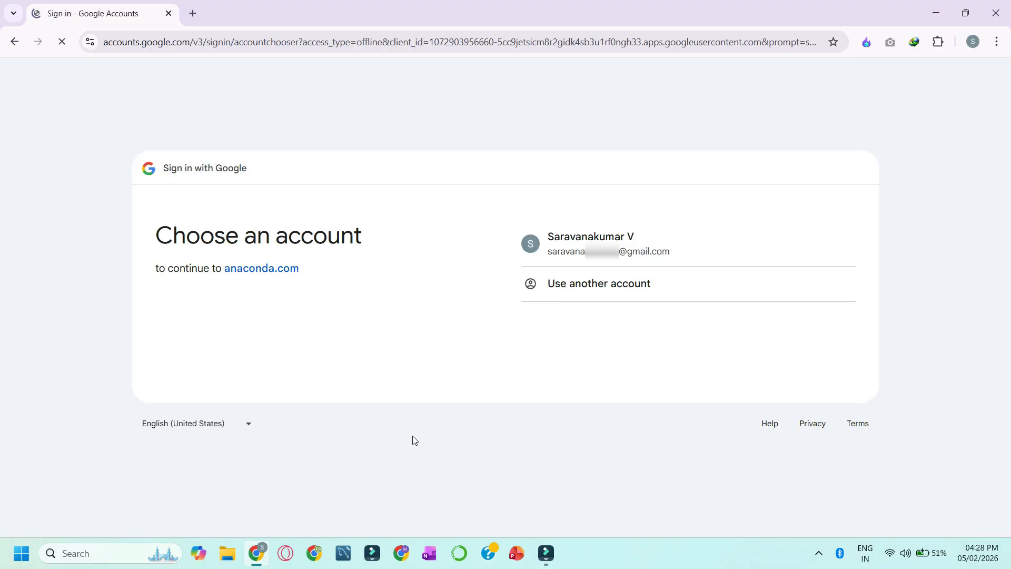
{"action": "left_click", "coordinate": [686, 241]}
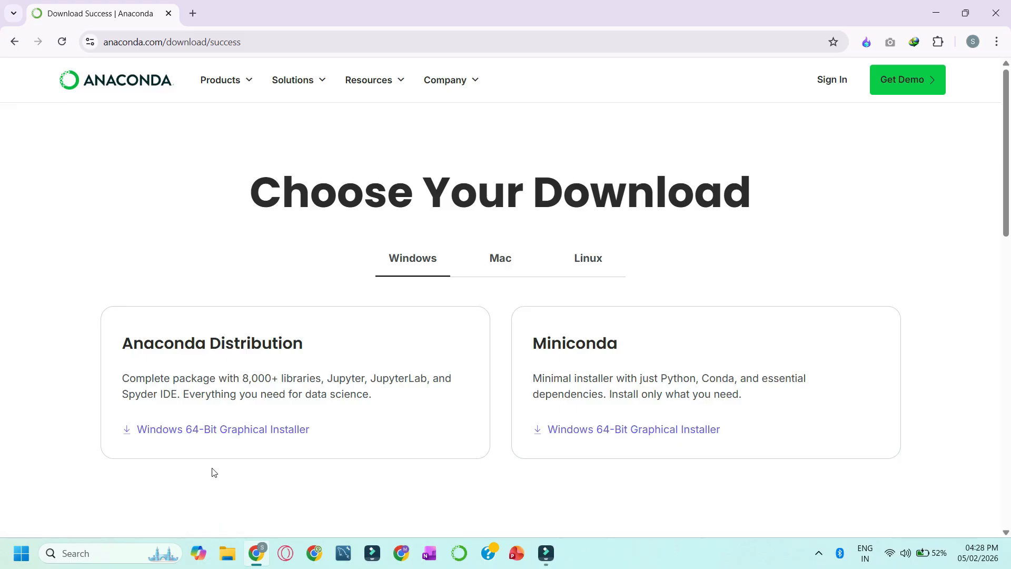
Step: Download the Windows 64-Bit Graphical Installer of Anaconda Distribution and launch the downloaded installer
{"action": "left_click", "coordinate": [234, 430]}
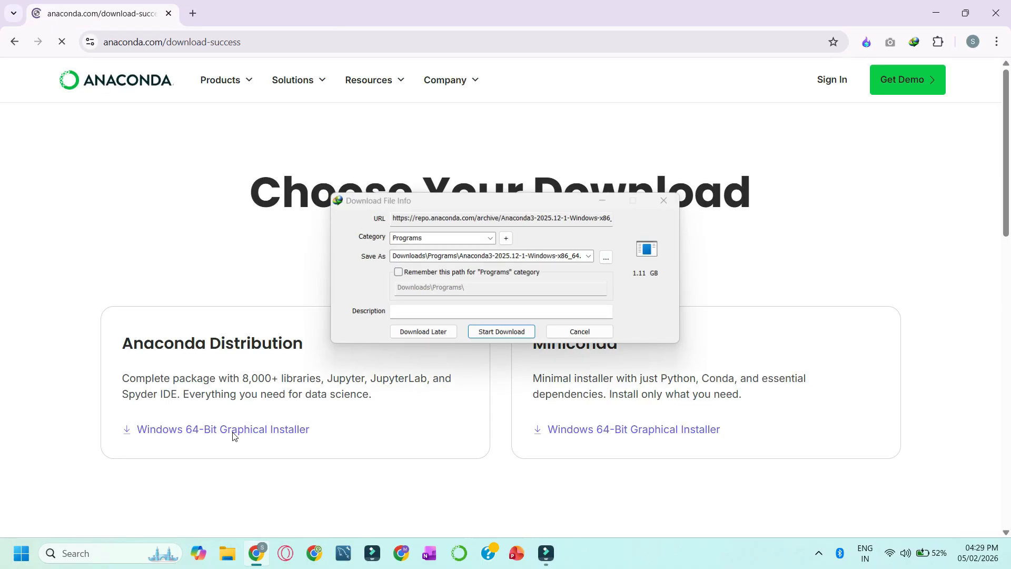
{"action": "left_click", "coordinate": [510, 336]}
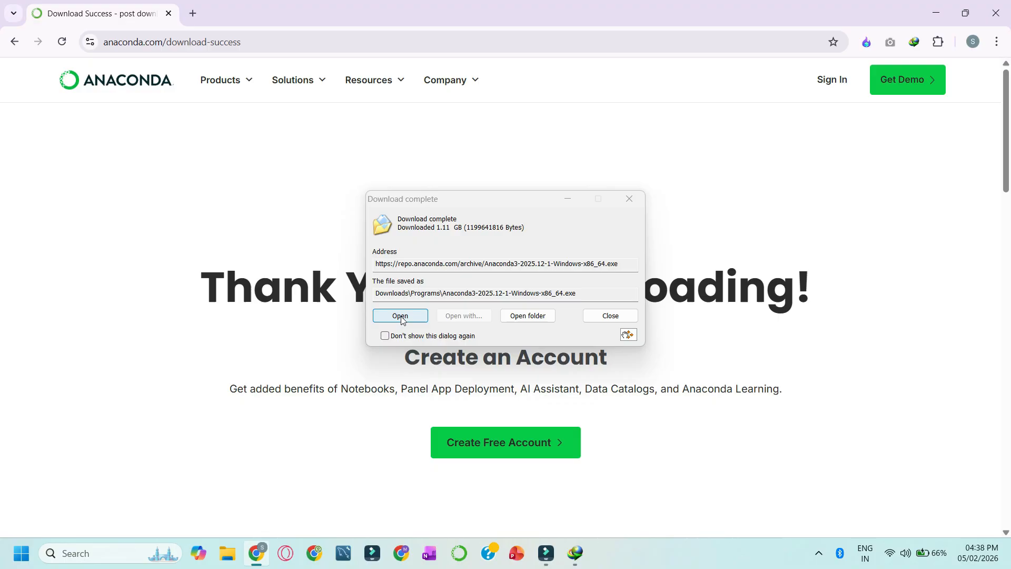
{"action": "left_click", "coordinate": [401, 317]}
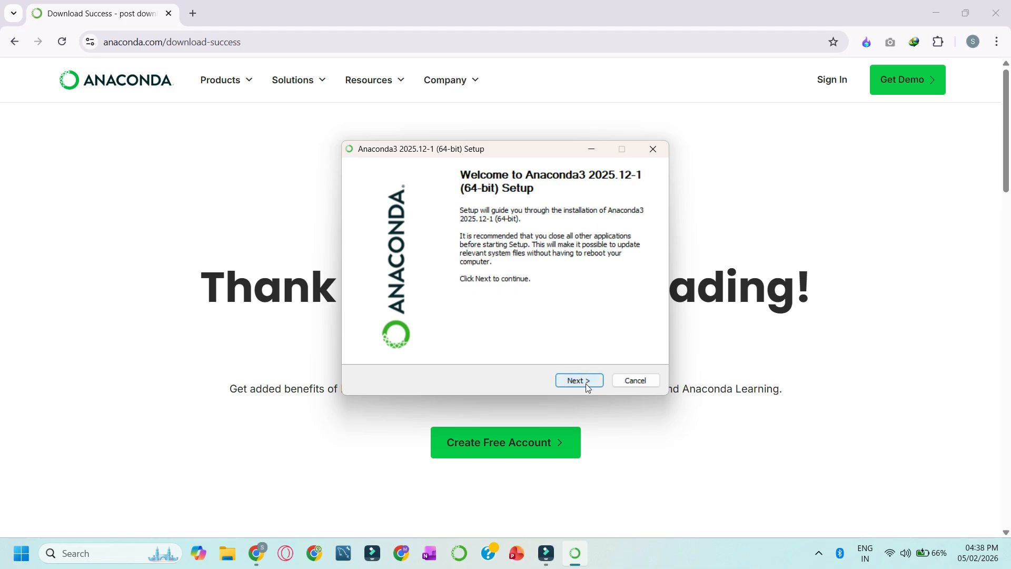
Step: Accept the license and install Anaconda3 for Just Me in the default folder, with only Create shortcuts enabled
{"action": "left_click", "coordinate": [581, 382]}
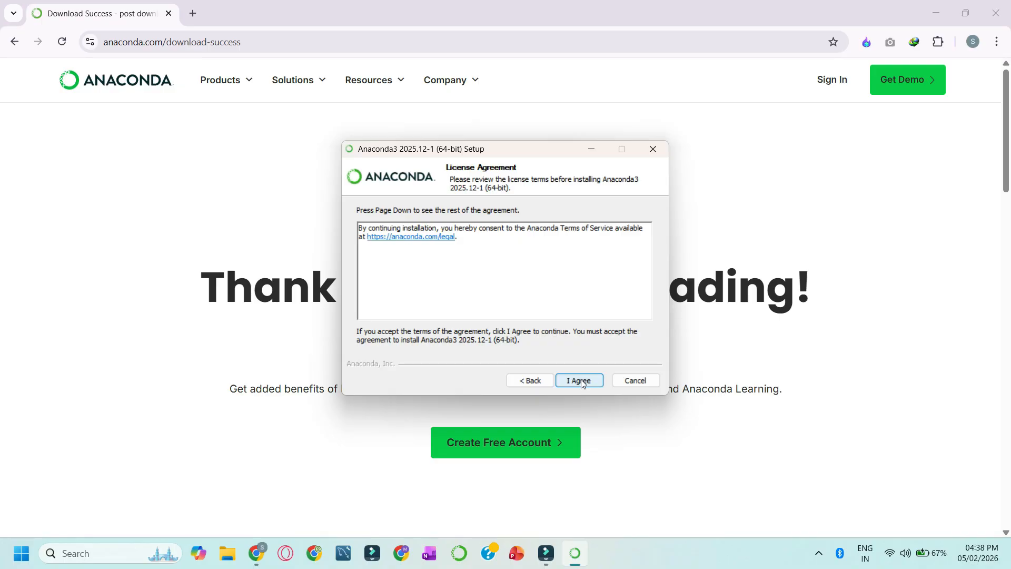
{"action": "left_click", "coordinate": [580, 380]}
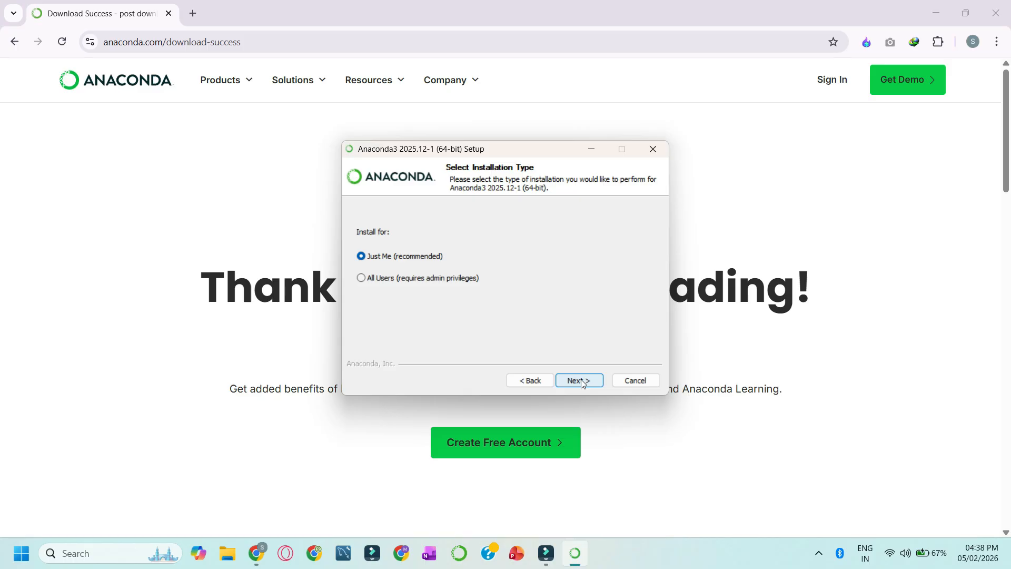
{"action": "left_click", "coordinate": [579, 380]}
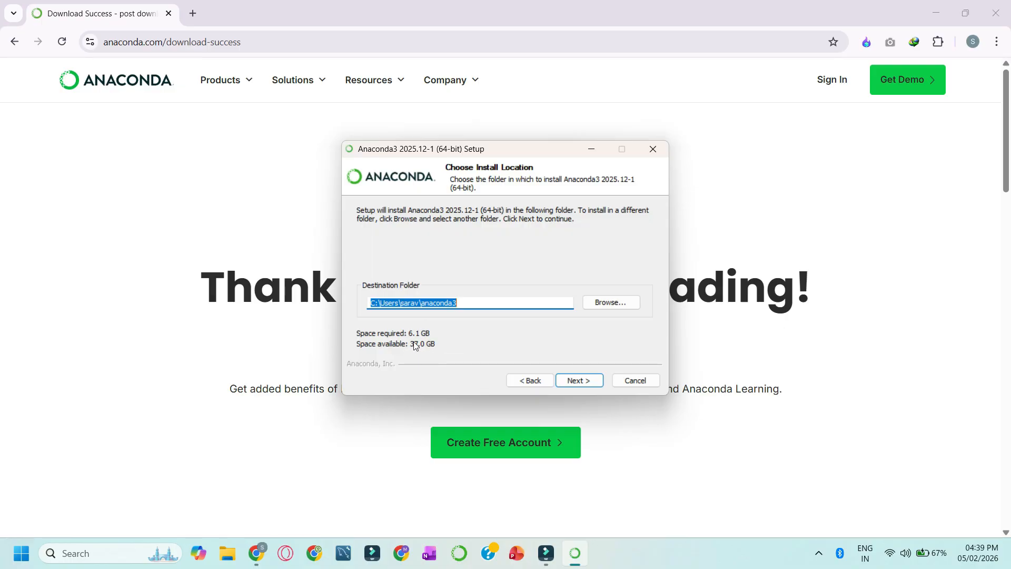
{"action": "left_click", "coordinate": [579, 382]}
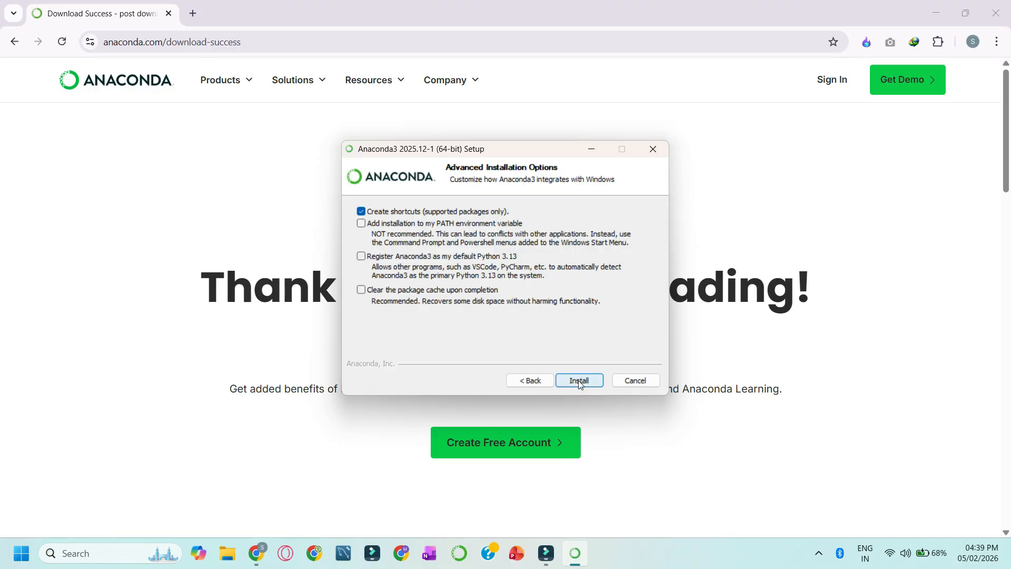
{"action": "left_click", "coordinate": [579, 380]}
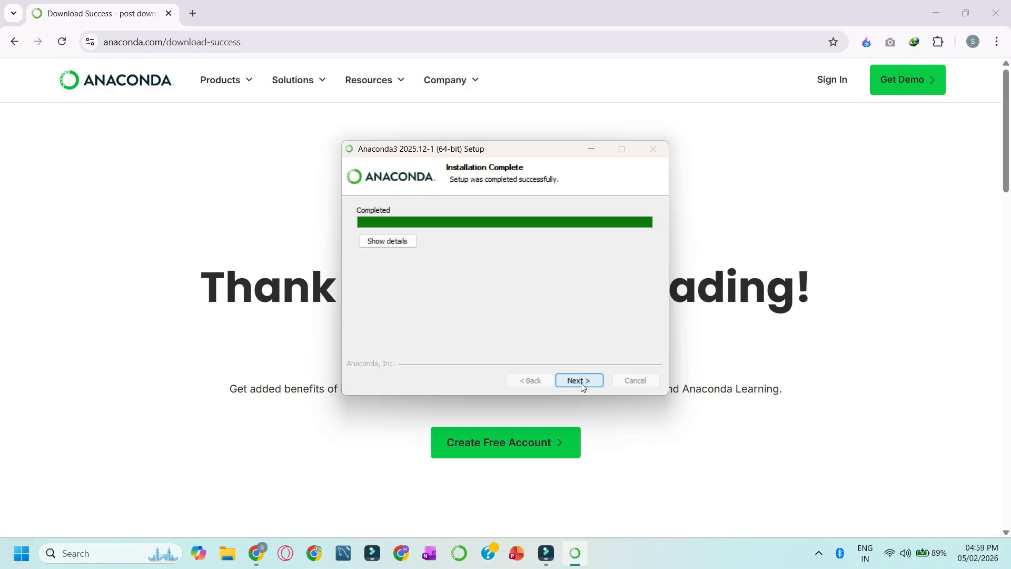
Step: Finish the Anaconda3 setup with Launch Anaconda Navigator and Welcome to Anaconda enabled
{"action": "left_click", "coordinate": [579, 380]}
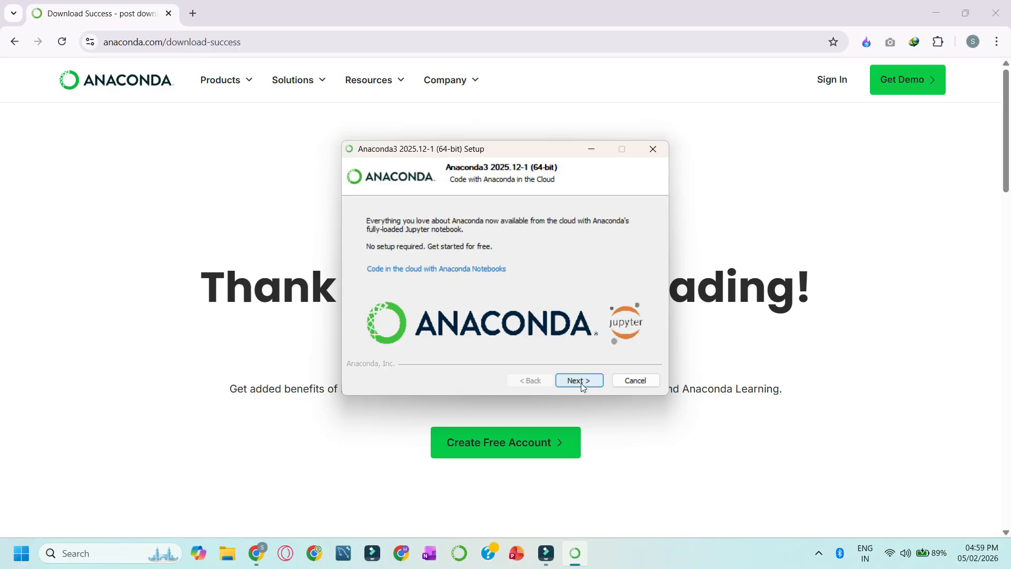
{"action": "left_click", "coordinate": [580, 384]}
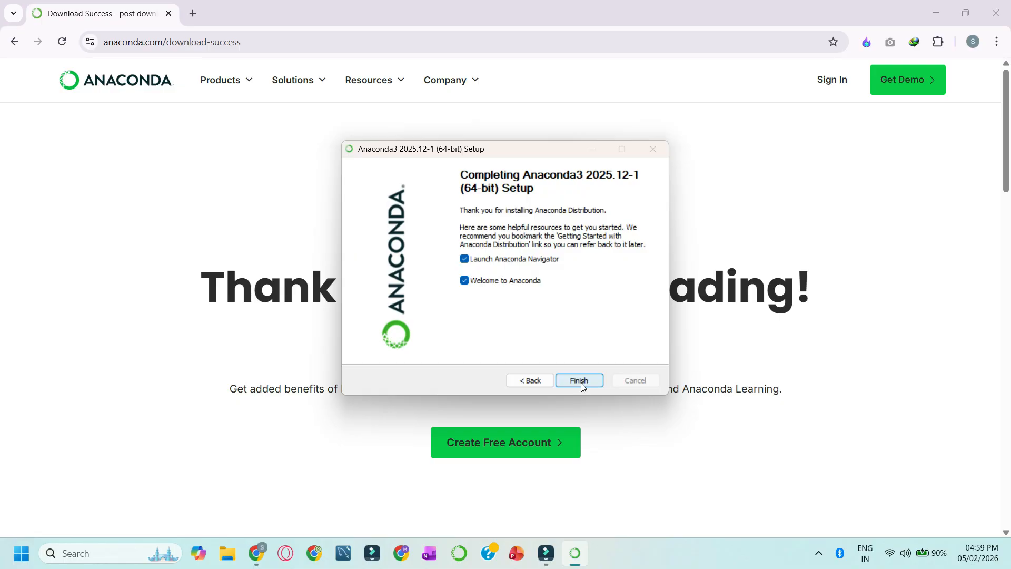
{"action": "left_click", "coordinate": [579, 381]}
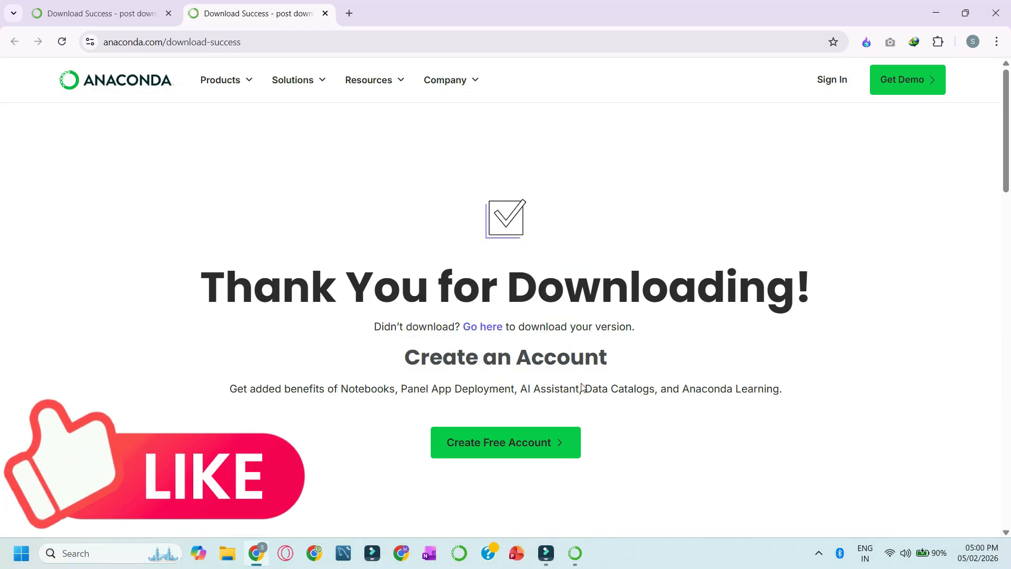
Step: Switch to Anaconda Navigator, dismiss the AI coding sign-in prompt with Do not show again, and launch Jupyter Notebook
{"action": "left_click", "coordinate": [575, 554]}
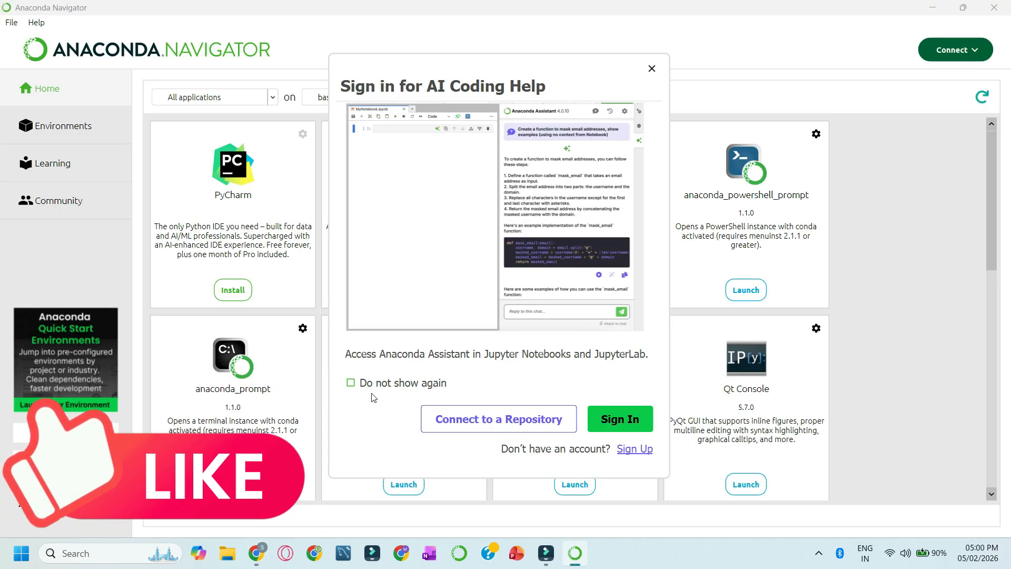
{"action": "left_click", "coordinate": [351, 383]}
{"action": "left_click", "coordinate": [652, 69]}
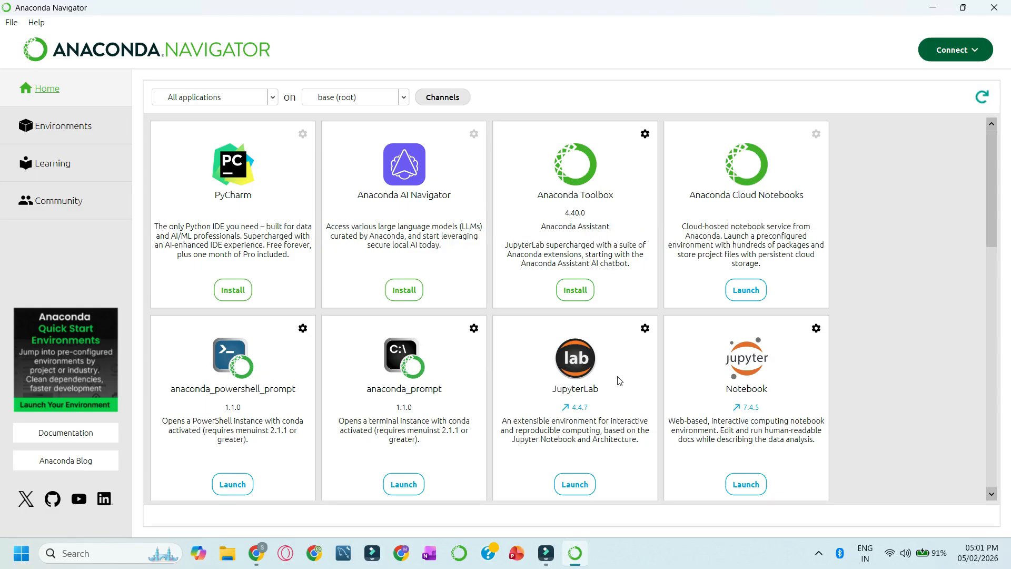
{"action": "left_click", "coordinate": [747, 487]}
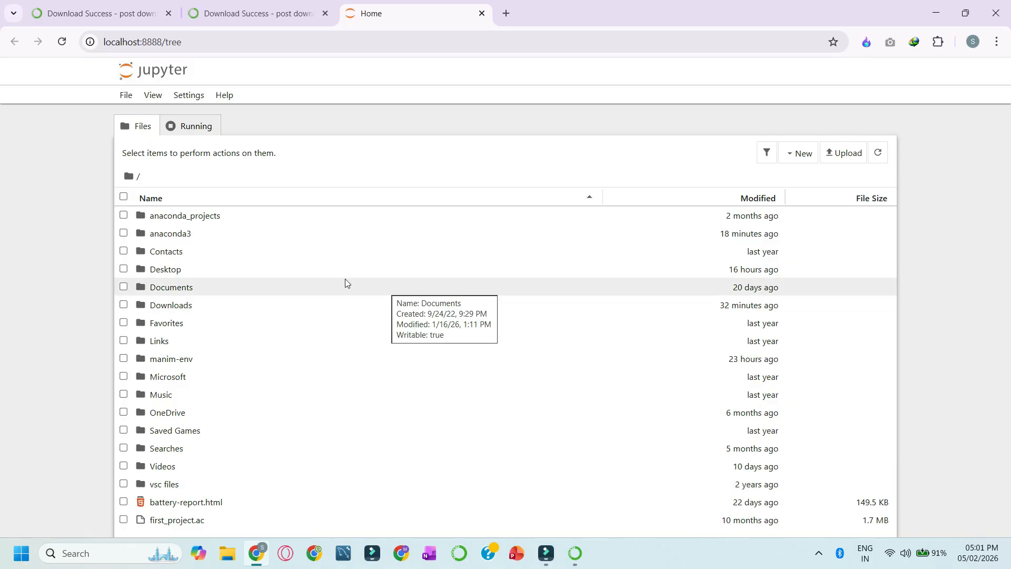
Step: Open the Desktop folder in the Jupyter file browser
{"action": "double_click", "coordinate": [219, 268]}
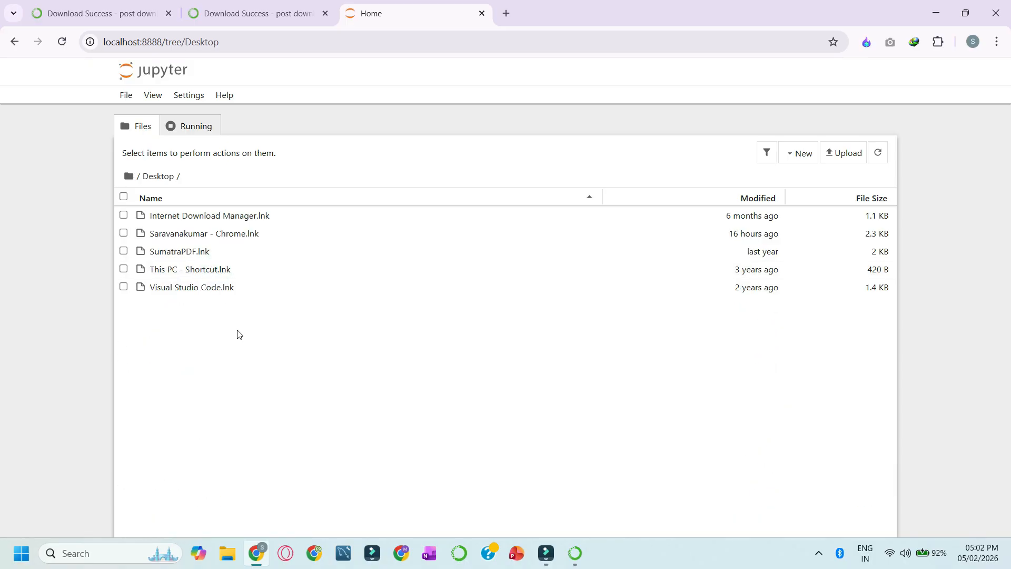
{"action": "left_click", "coordinate": [128, 176]}
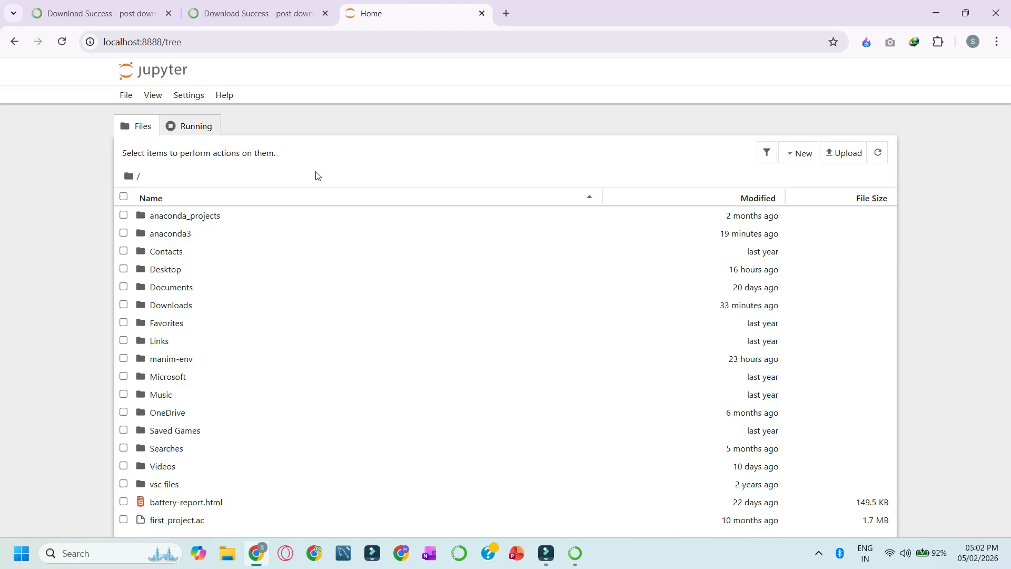
{"action": "double_click", "coordinate": [223, 269]}
Step: Create a new folder named py_practice inside Desktop and open it
{"action": "left_click", "coordinate": [798, 153]}
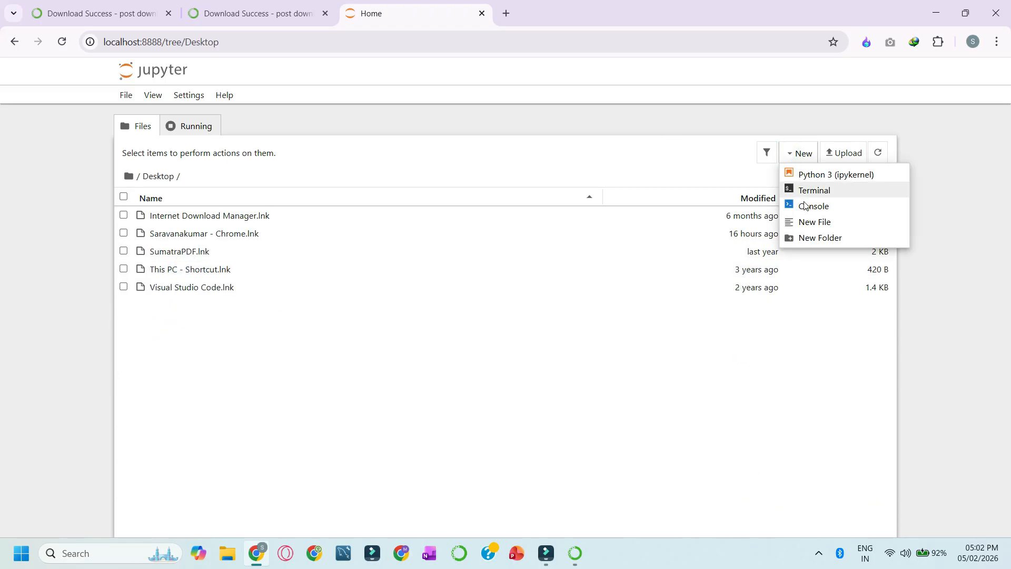
{"action": "left_click", "coordinate": [819, 237]}
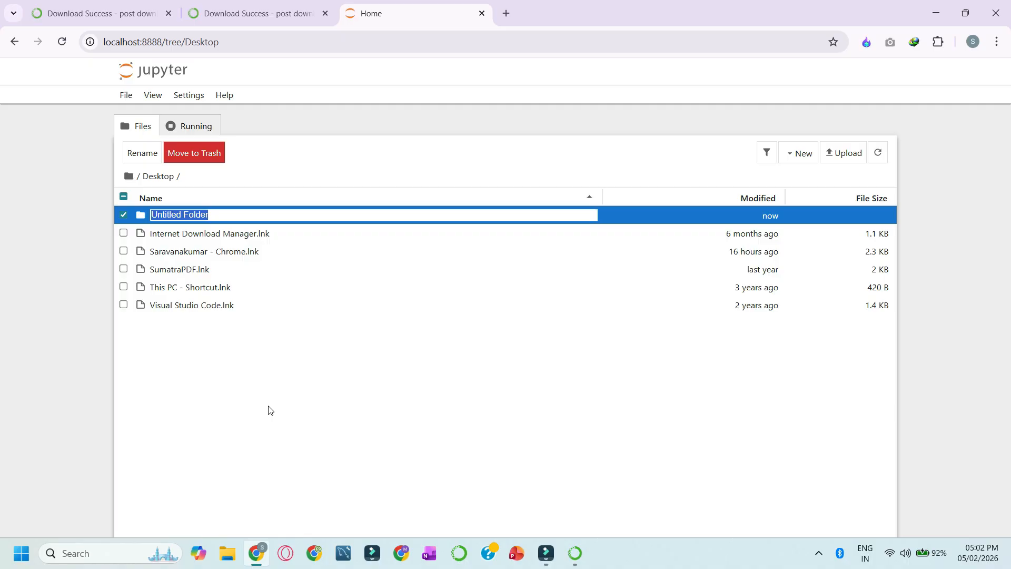
{"action": "type", "text": "python_folder"}
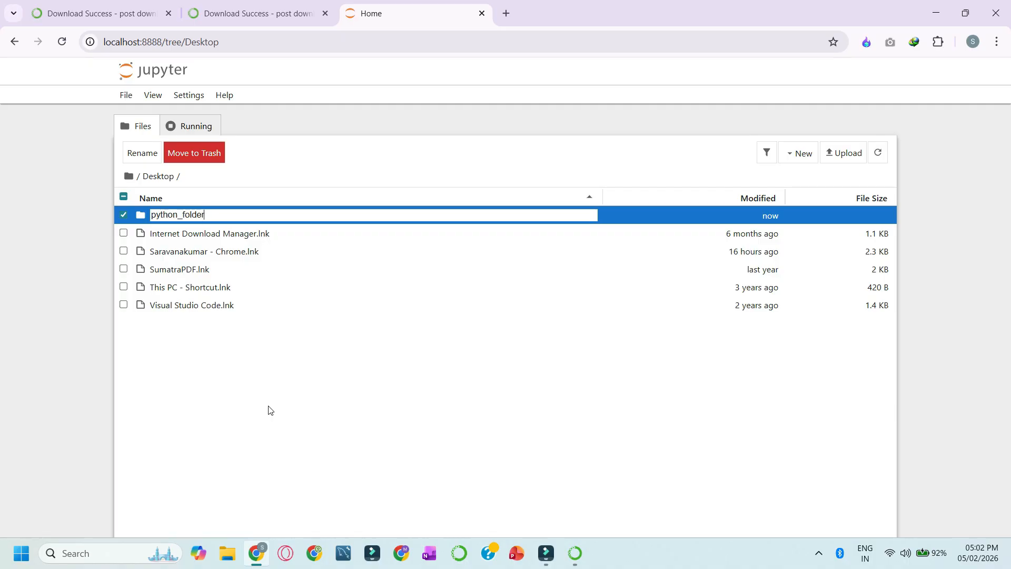
{"action": "key", "text": "BackSpace"}
{"action": "key", "text": "BackSpace"}
{"action": "key", "text": "BackSpace"}
{"action": "key", "text": "BackSpace"}
{"action": "key", "text": "BackSpace"}
{"action": "key", "text": "BackSpace"}
{"action": "type", "text": "practice_folder"}
{"action": "key", "text": "BackSpace"}
{"action": "key", "text": "BackSpace"}
{"action": "key", "text": "BackSpace"}
{"action": "key", "text": "BackSpace"}
{"action": "key", "text": "BackSpace"}
{"action": "key", "text": "BackSpace"}
{"action": "key", "text": "BackSpace"}
{"action": "key", "text": "BackSpace"}
{"action": "key", "text": "BackSpace"}
{"action": "key", "text": "BackSpace"}
{"action": "key", "text": "BackSpace"}
{"action": "key", "text": "BackSpace"}
{"action": "key", "text": "BackSpace"}
{"action": "key", "text": "BackSpace"}
{"action": "key", "text": "BackSpace"}
{"action": "key", "text": "BackSpace"}
{"action": "key", "text": "BackSpace"}
{"action": "key", "text": "BackSpace"}
{"action": "key", "text": "BackSpace"}
{"action": "key", "text": "BackSpace"}
{"action": "type", "text": "pyth"}
{"action": "key", "text": "BackSpace"}
{"action": "key", "text": "BackSpace"}
{"action": "type", "text": "_practice"}
{"action": "key", "text": "Return"}
{"action": "key", "text": "Return"}
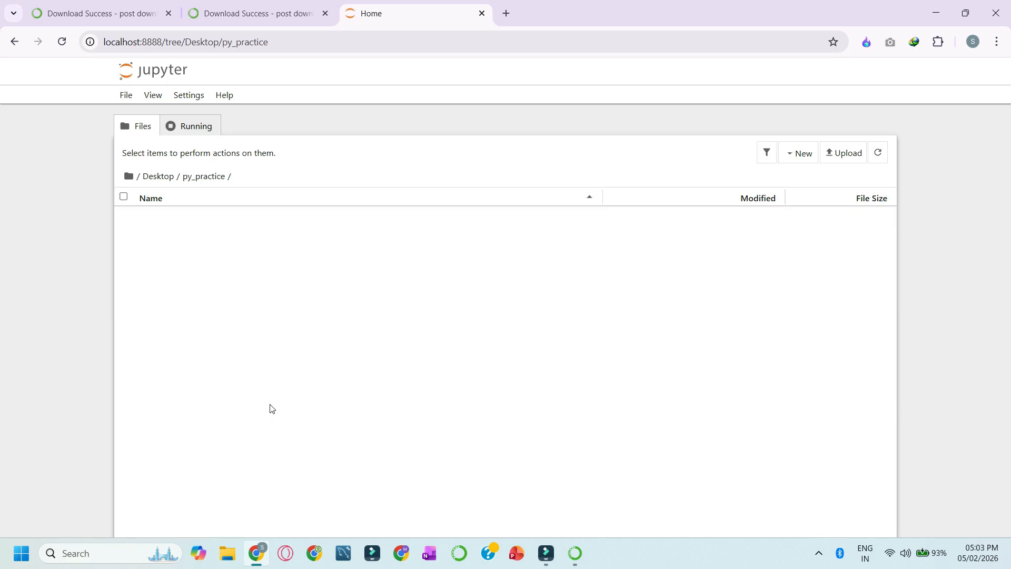
Step: Create a Python 3 (ipykernel) notebook in py_practice and run a cell printing "Data Science By" followed by the author's name
{"action": "left_click", "coordinate": [797, 153]}
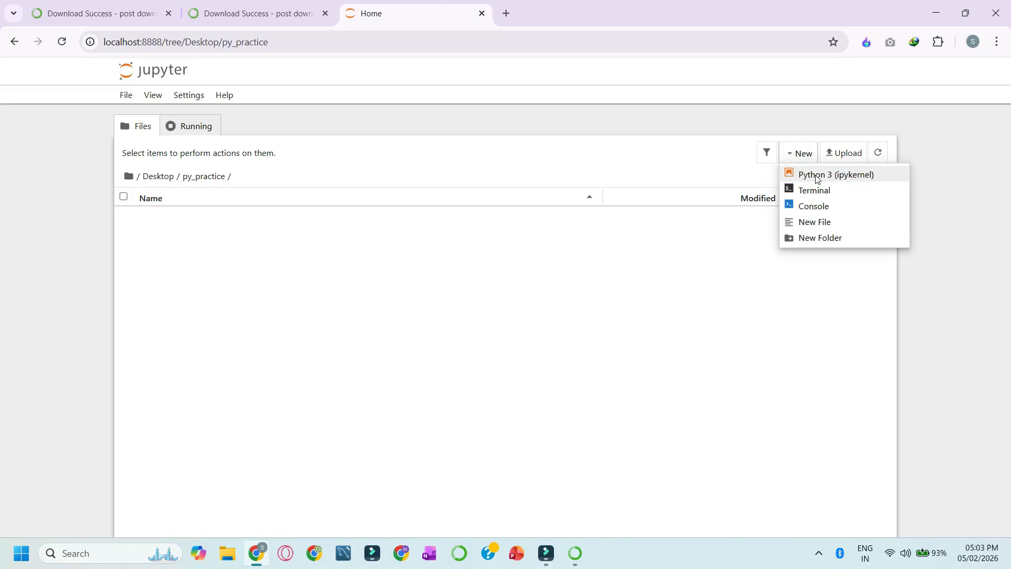
{"action": "left_click", "coordinate": [867, 176]}
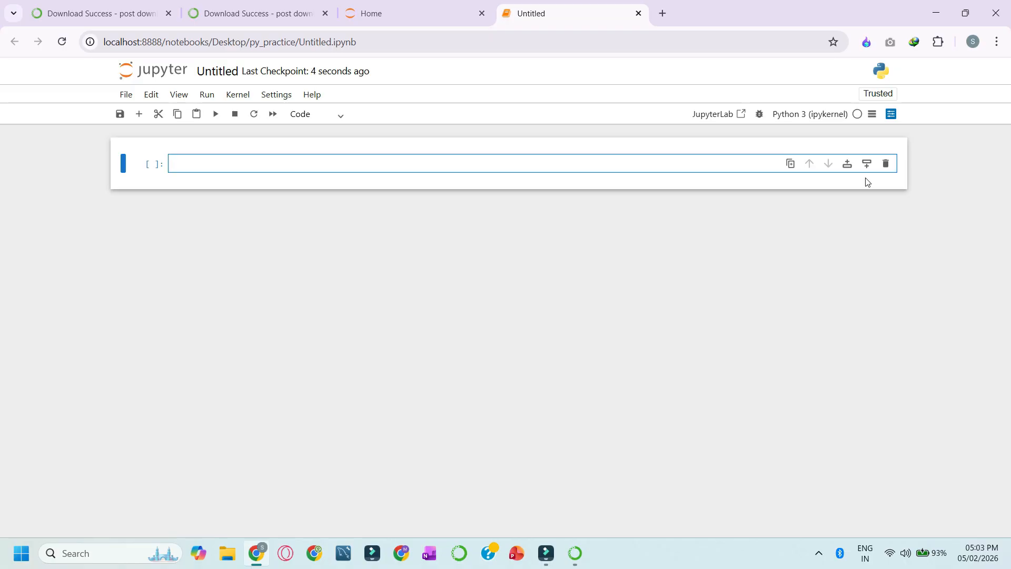
{"action": "type", "text": "print(\"Data Science By Sara"}
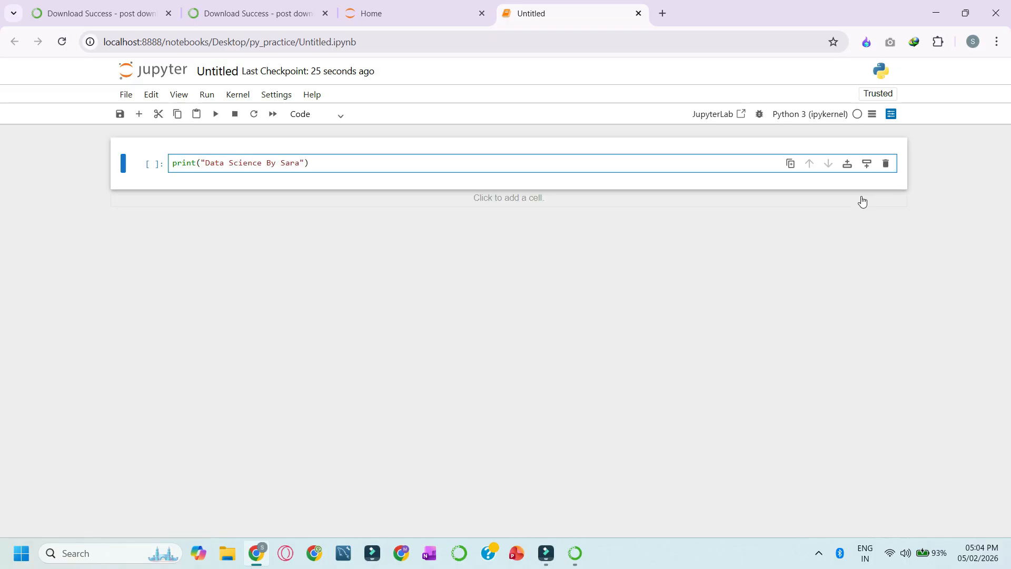
{"action": "type", "text": "vanan"}
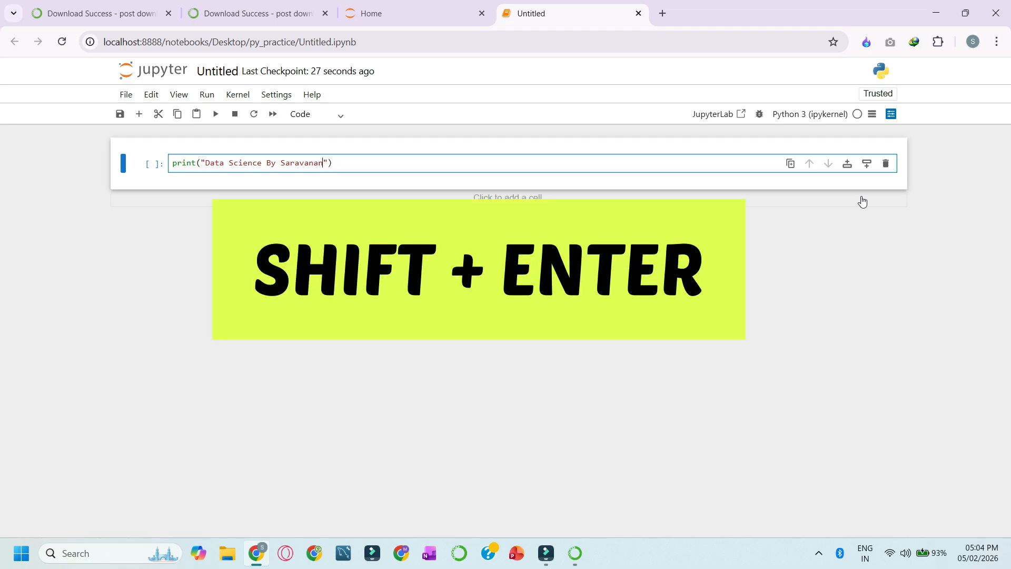
{"action": "key", "text": "Right"}
{"action": "key", "text": "shift+Return"}
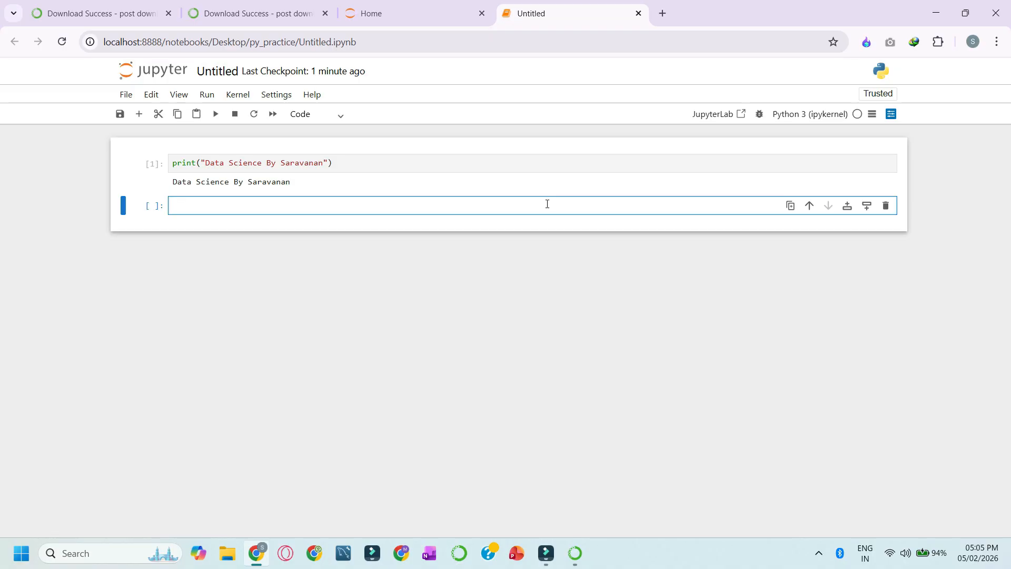
Step: Rename the untitled notebook as python_tutorial_1.ipynb
{"action": "left_click", "coordinate": [216, 71]}
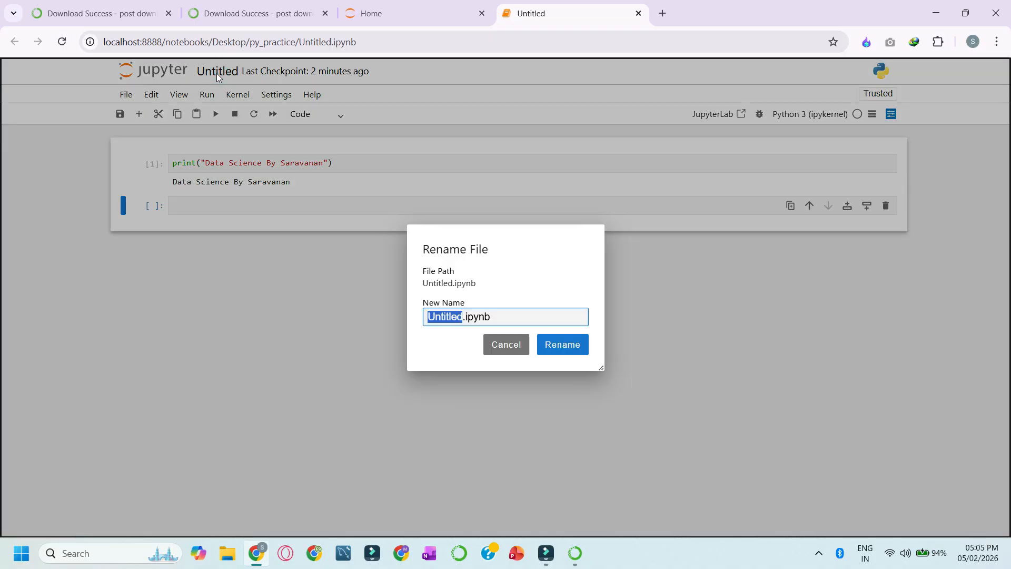
{"action": "type", "text": "python_practicin"}
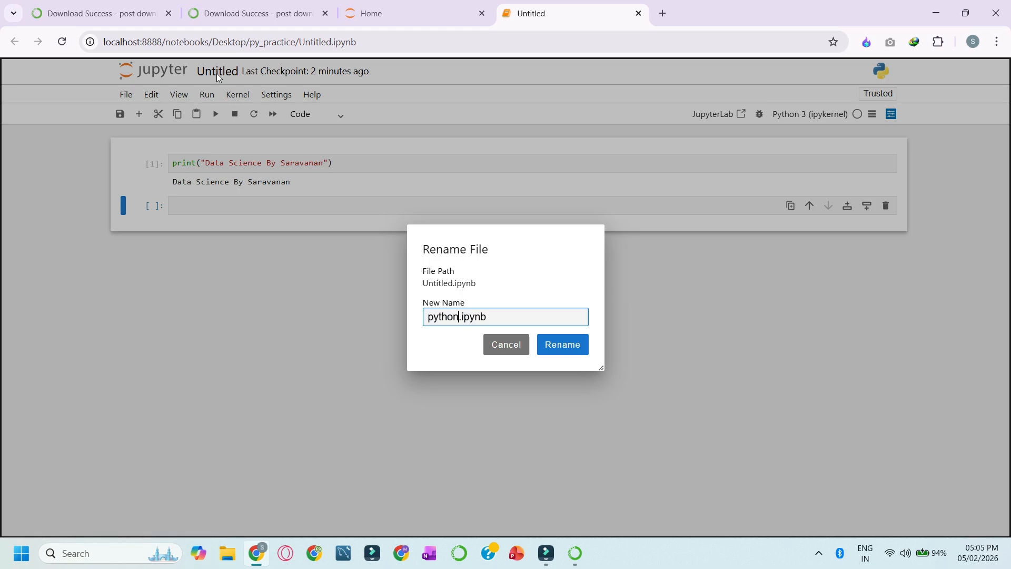
{"action": "key", "text": "BackSpace"}
{"action": "key", "text": "BackSpace"}
{"action": "key", "text": "BackSpace"}
{"action": "key", "text": "BackSpace"}
{"action": "key", "text": "BackSpace"}
{"action": "key", "text": "BackSpace"}
{"action": "key", "text": "BackSpace"}
{"action": "key", "text": "BackSpace"}
{"action": "key", "text": "BackSpace"}
{"action": "type", "text": "tutorial_1"}
{"action": "key", "text": "Return"}
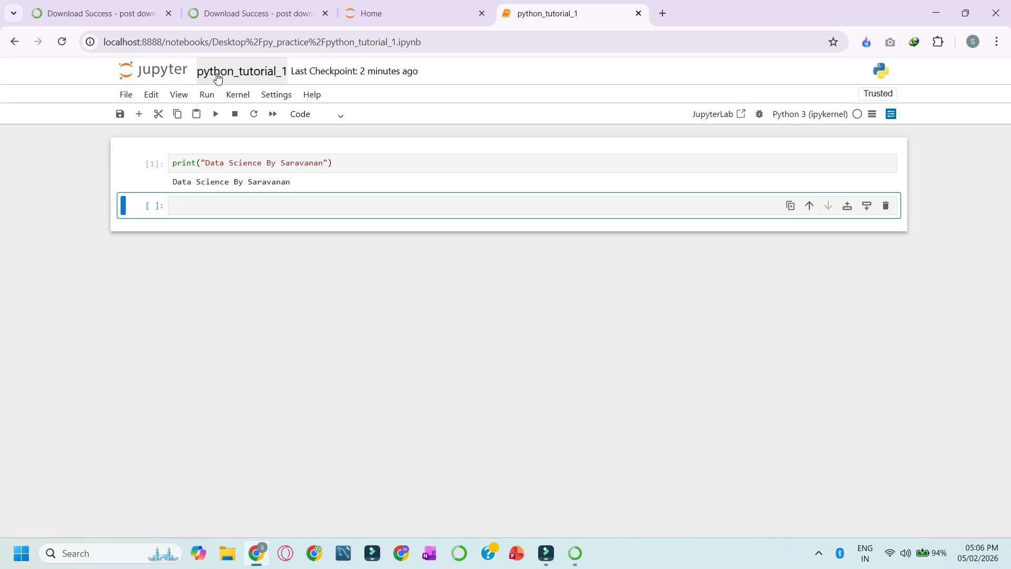
Step: Close the notebook and Jupyter file browser, the web browser, and Anaconda Navigator
{"action": "left_click", "coordinate": [639, 15]}
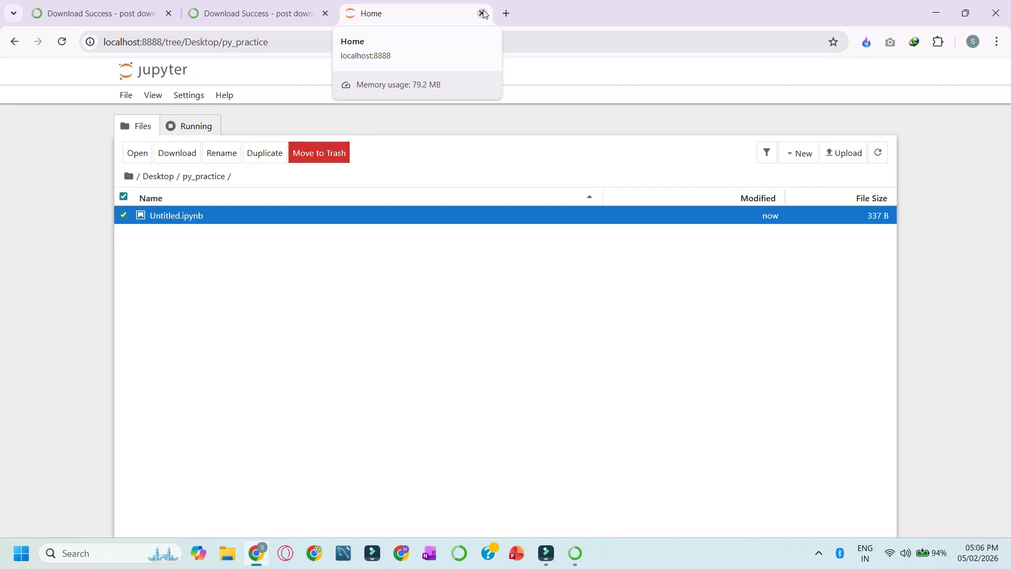
{"action": "left_click", "coordinate": [483, 13]}
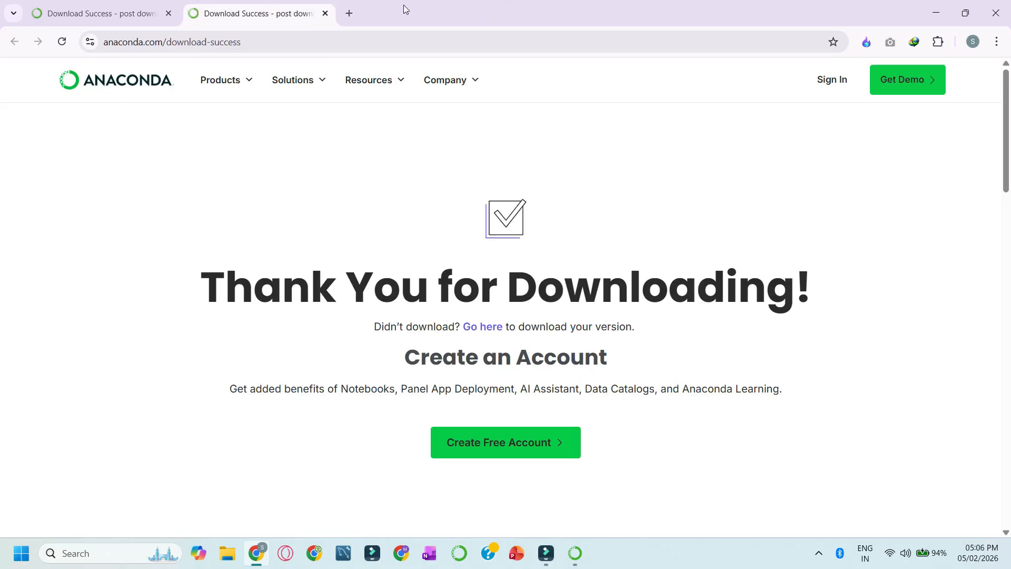
{"action": "left_click", "coordinate": [995, 13]}
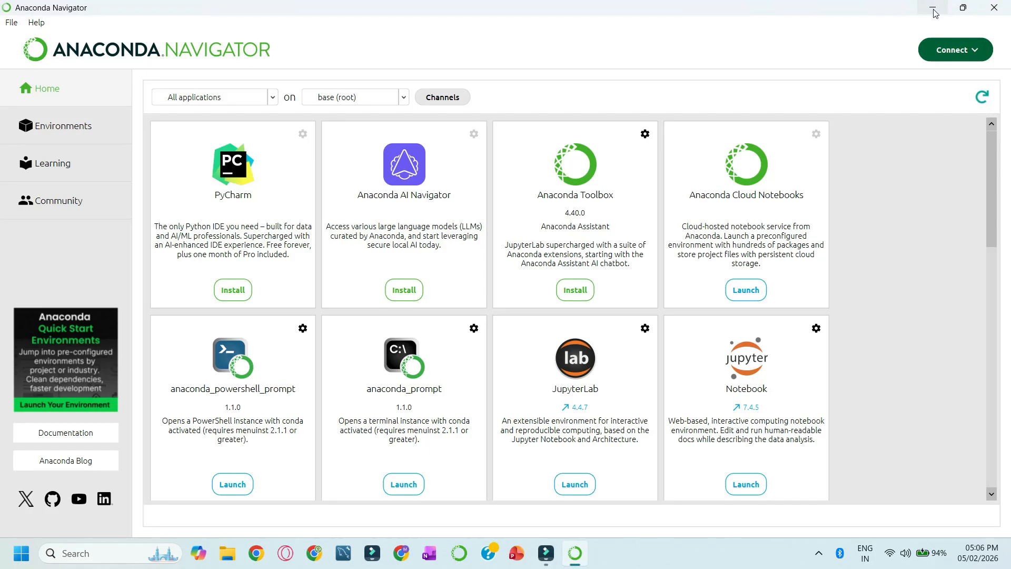
{"action": "left_click_drag", "start_coordinate": [995, 179], "coordinate": [1005, 120]}
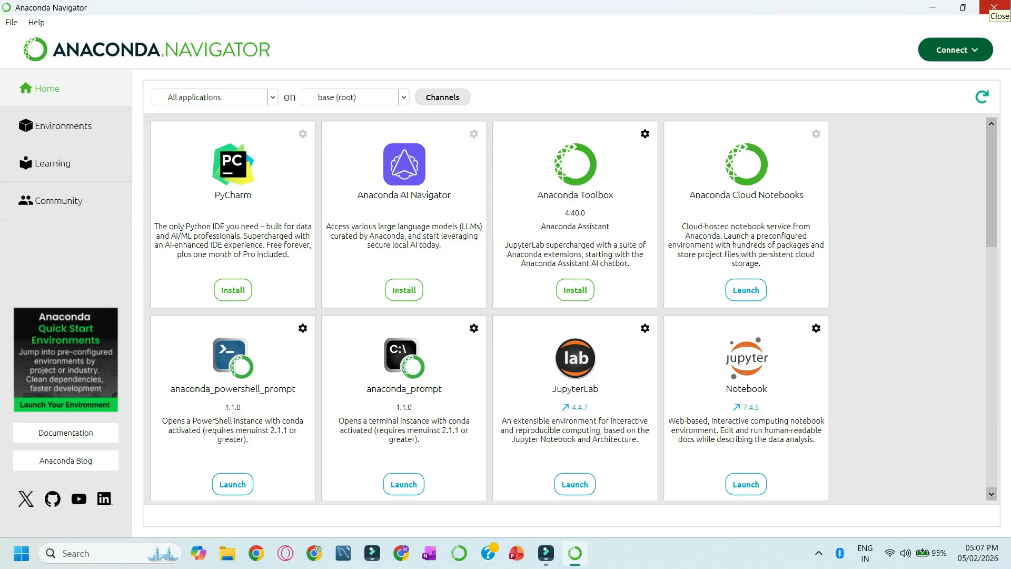
{"action": "left_click", "coordinate": [994, 7]}
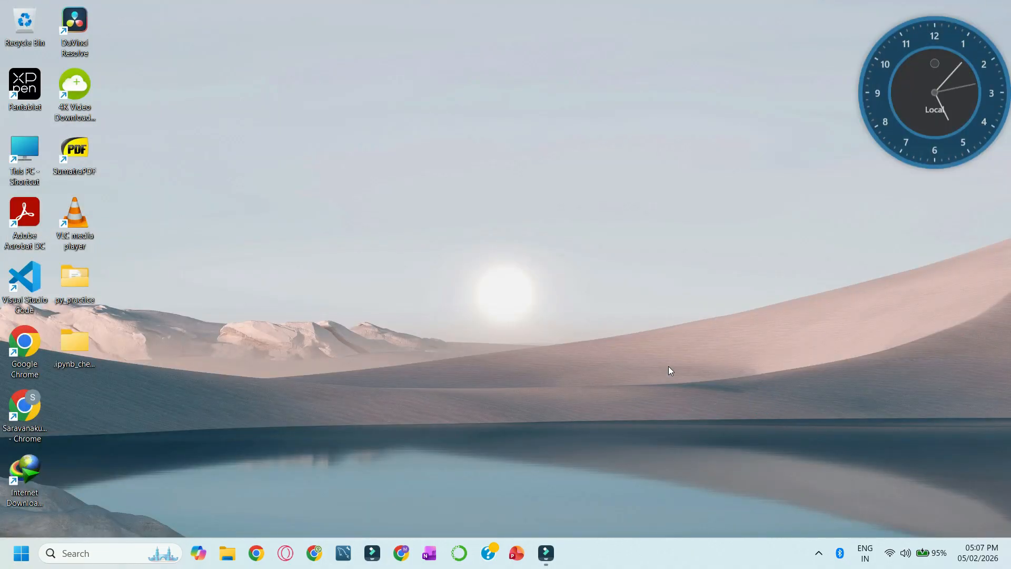
Step: Open the py_practice folder on the desktop to check for the saved notebook file, and close the folder
{"action": "right_click", "coordinate": [435, 191]}
{"action": "left_click", "coordinate": [476, 241]}
{"action": "double_click", "coordinate": [72, 277]}
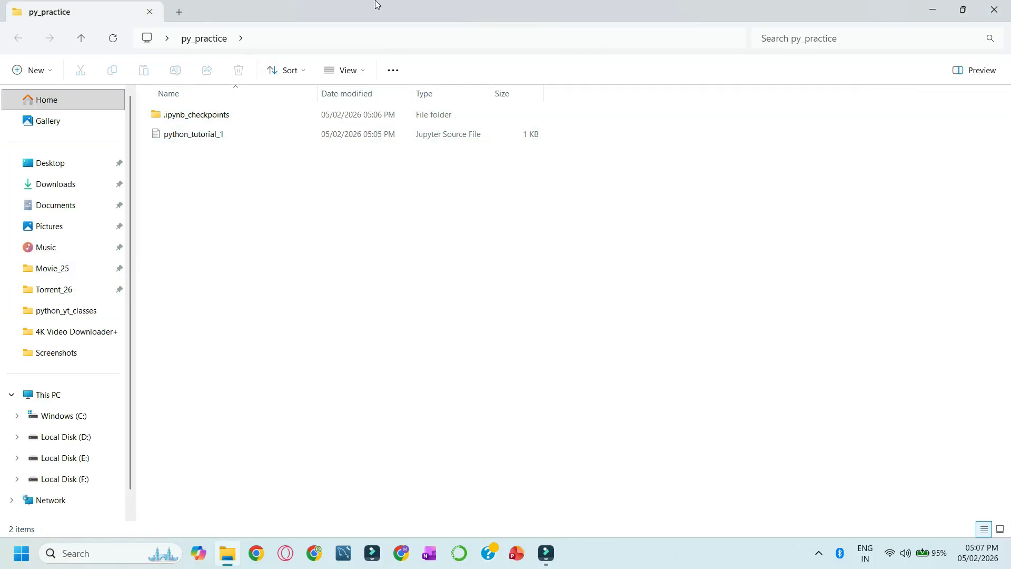
{"action": "left_click", "coordinate": [994, 10]}
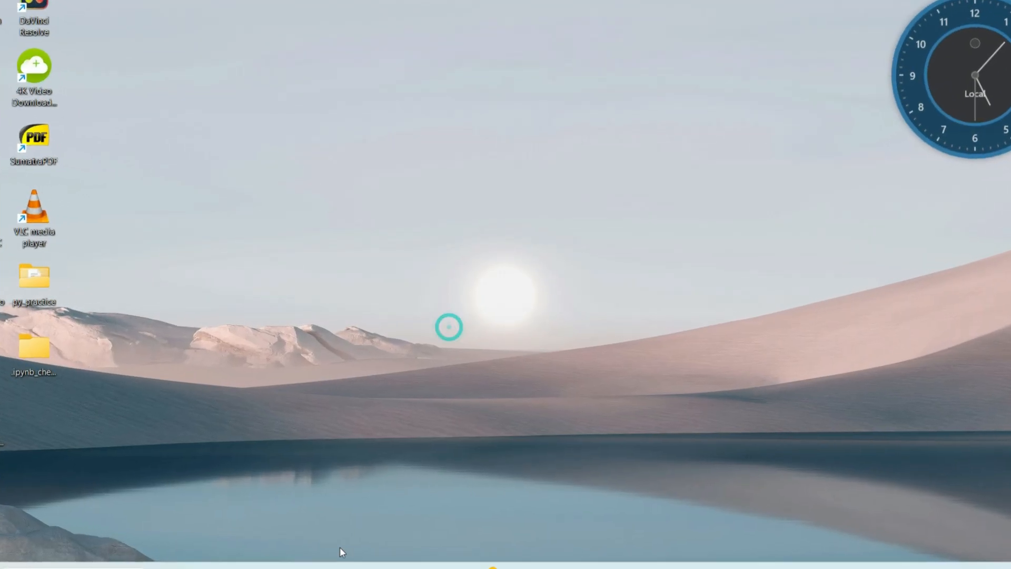